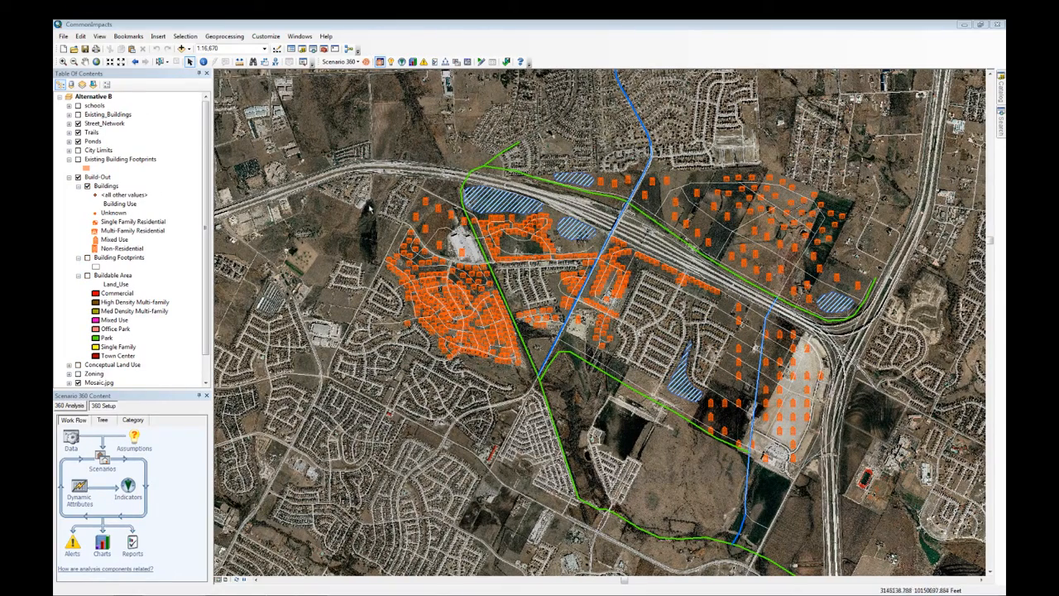
Step: Show the Scenario 360 Decision Tools toolbar and start the Common Impacts wizard
{"action": "left_click", "coordinate": [340, 62]}
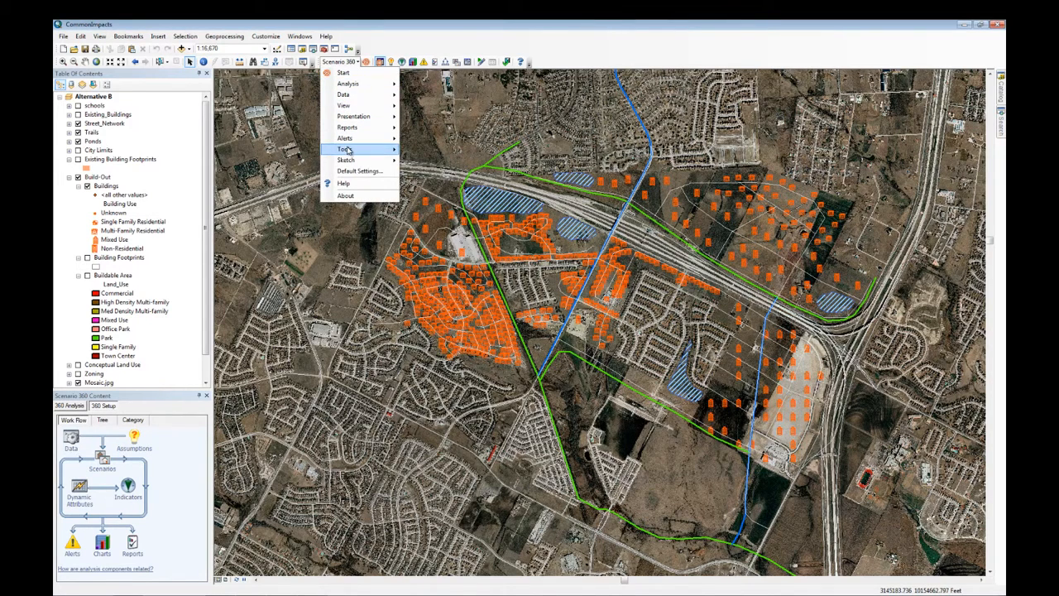
{"action": "mouse_move", "coordinate": [348, 150]}
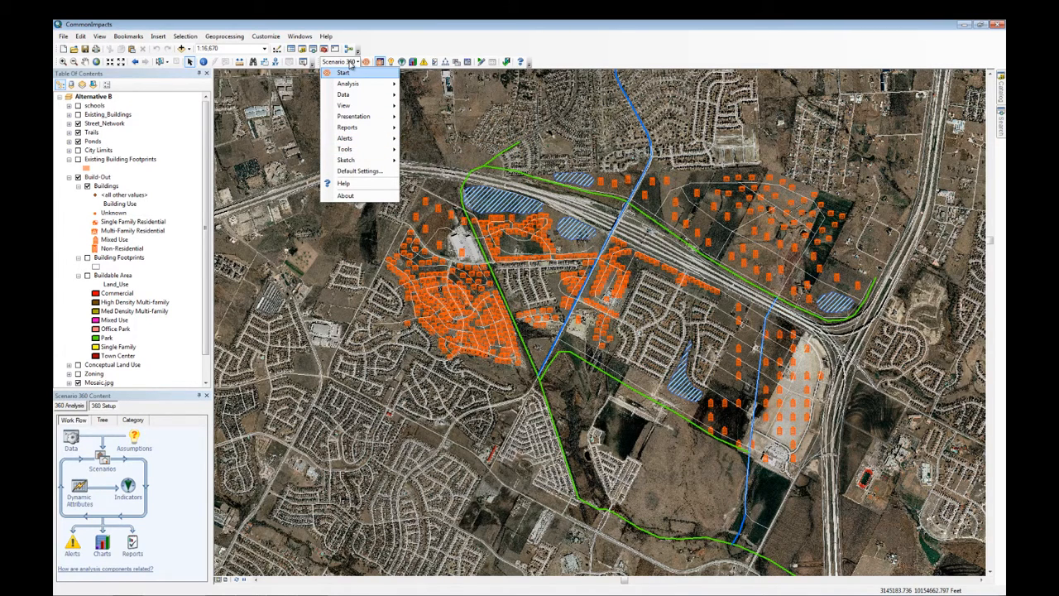
{"action": "mouse_move", "coordinate": [353, 107]}
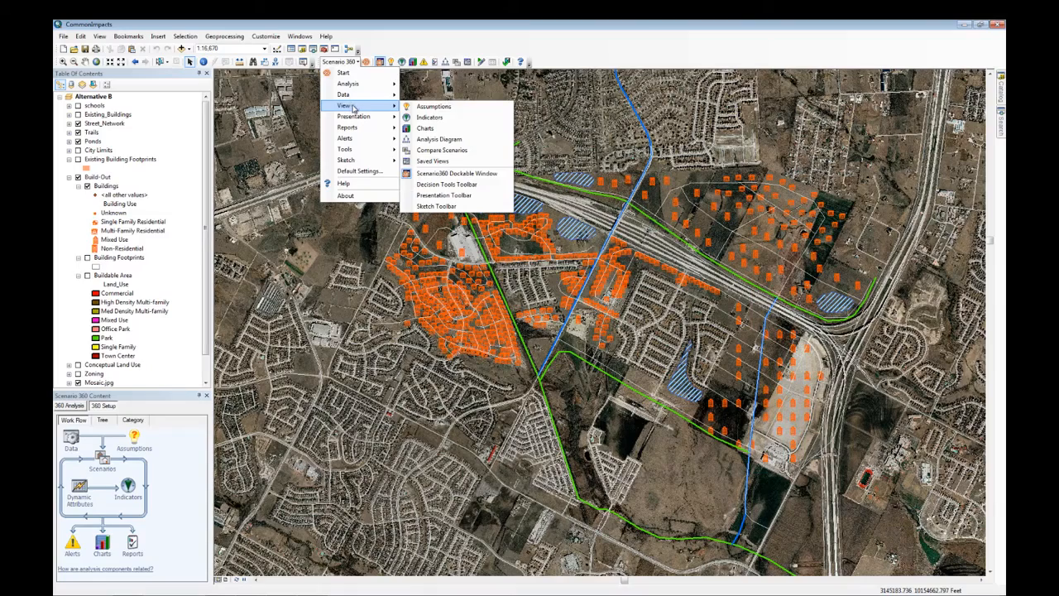
{"action": "left_click", "coordinate": [438, 184]}
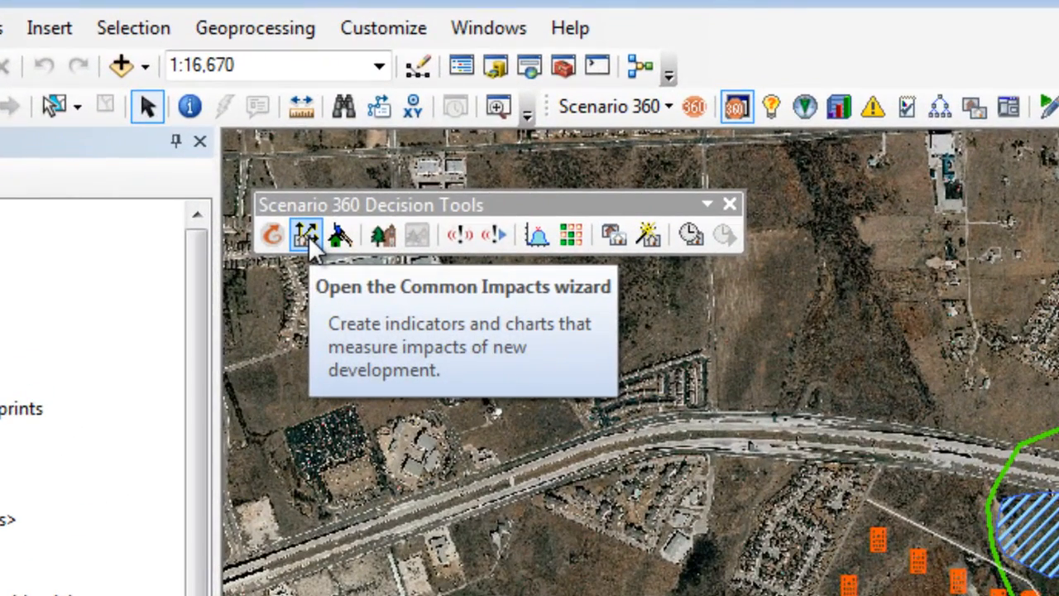
{"action": "left_click", "coordinate": [306, 236]}
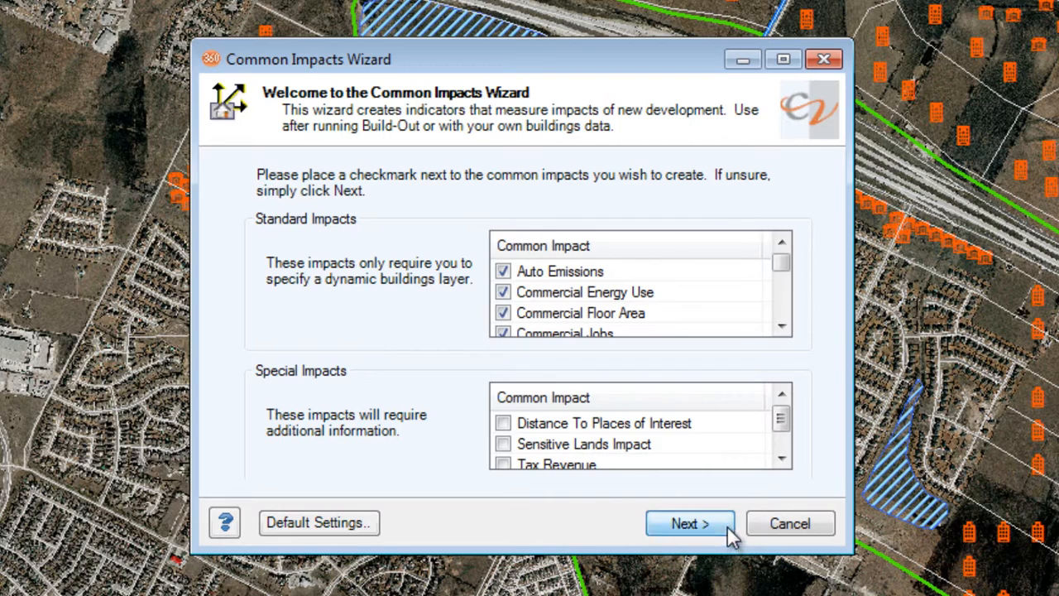
Step: Accept the preselected common impacts and keep Buildings as the dynamic buildings layer
{"action": "left_click", "coordinate": [690, 523]}
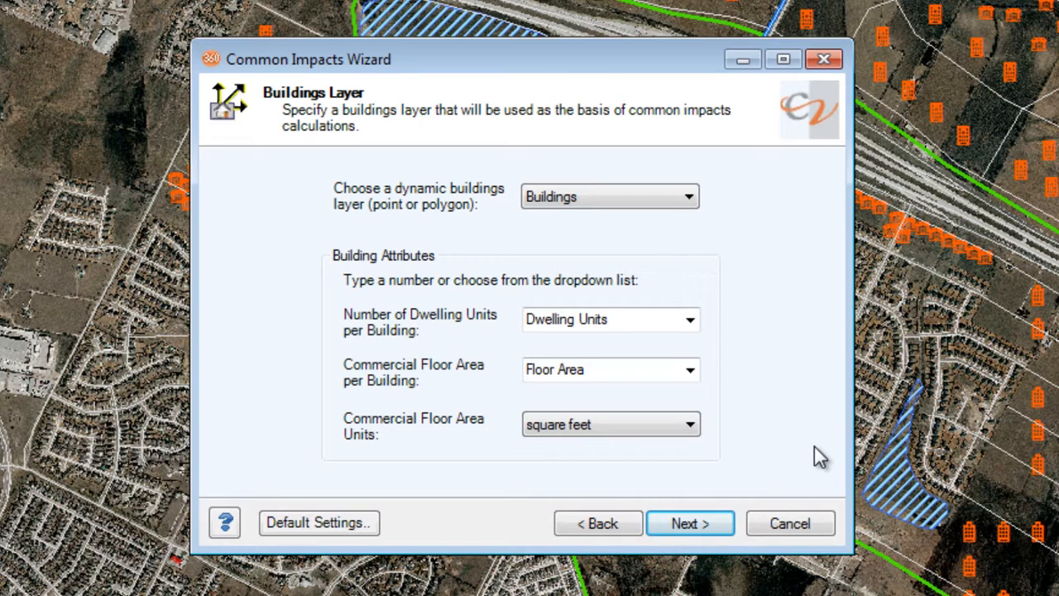
{"action": "left_click", "coordinate": [698, 204]}
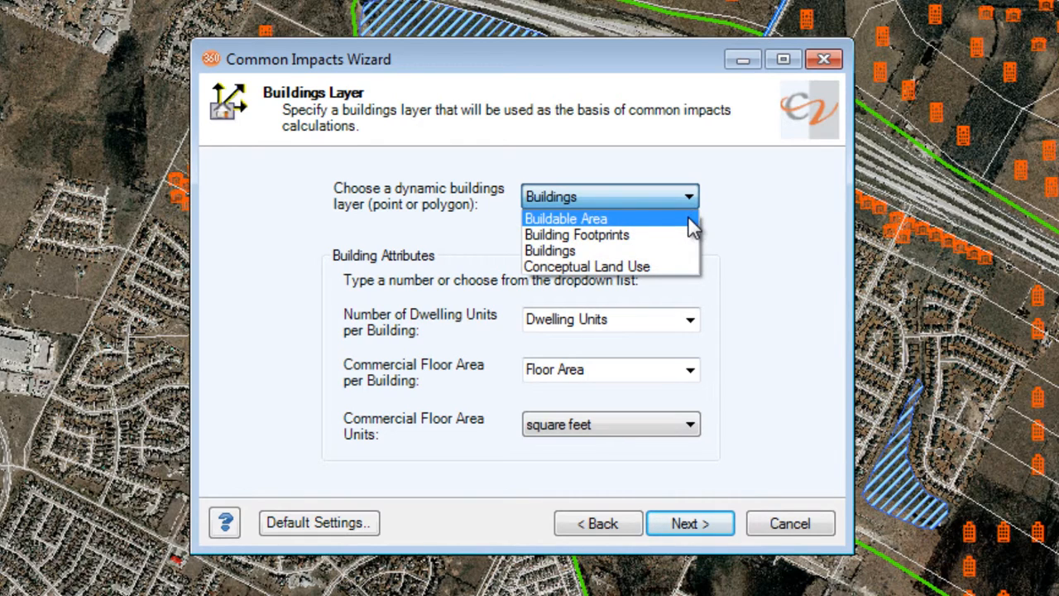
{"action": "left_click", "coordinate": [761, 251]}
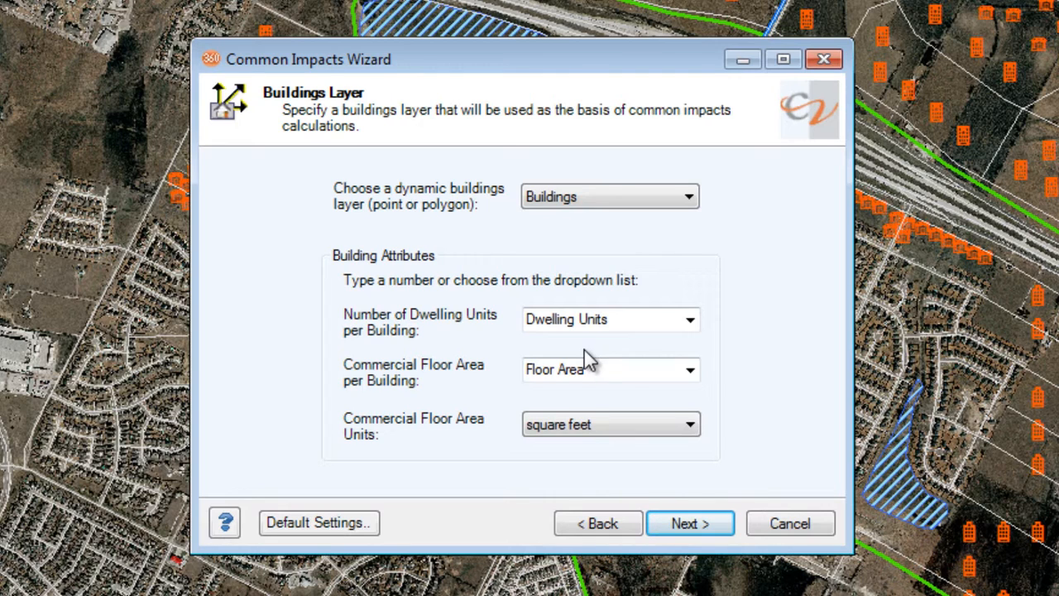
Step: Set the dwelling units per building to 1 and the commercial floor area per building to 5000
{"action": "left_click", "coordinate": [627, 328]}
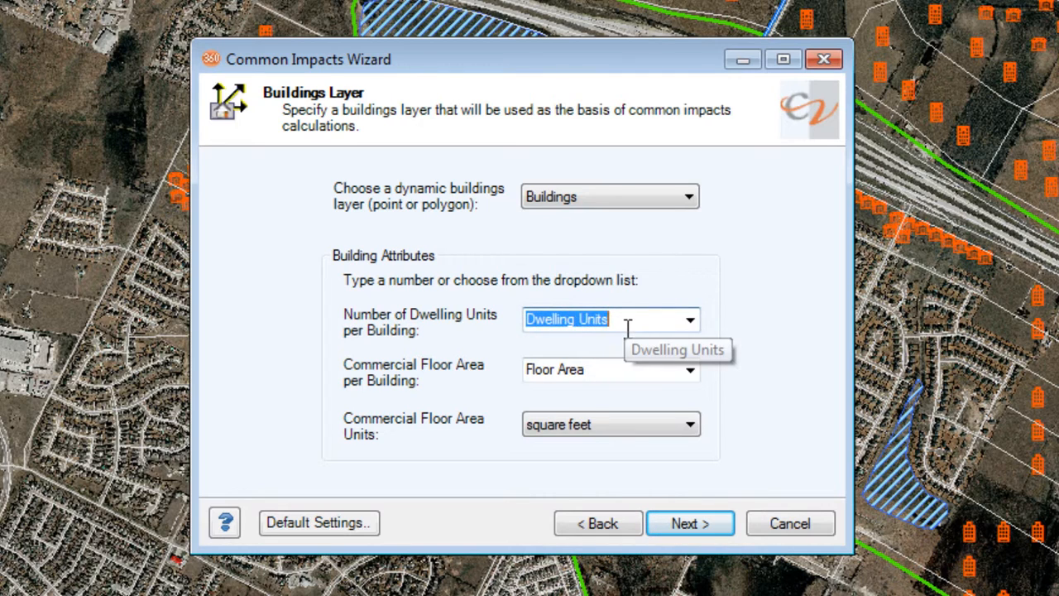
{"action": "type", "text": "1"}
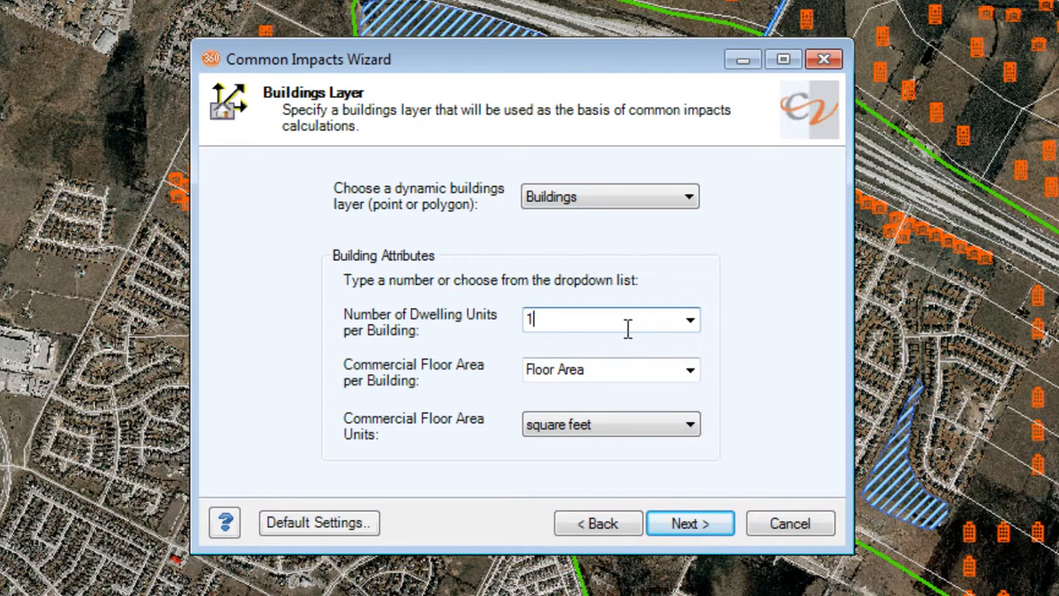
{"action": "left_click", "coordinate": [627, 373]}
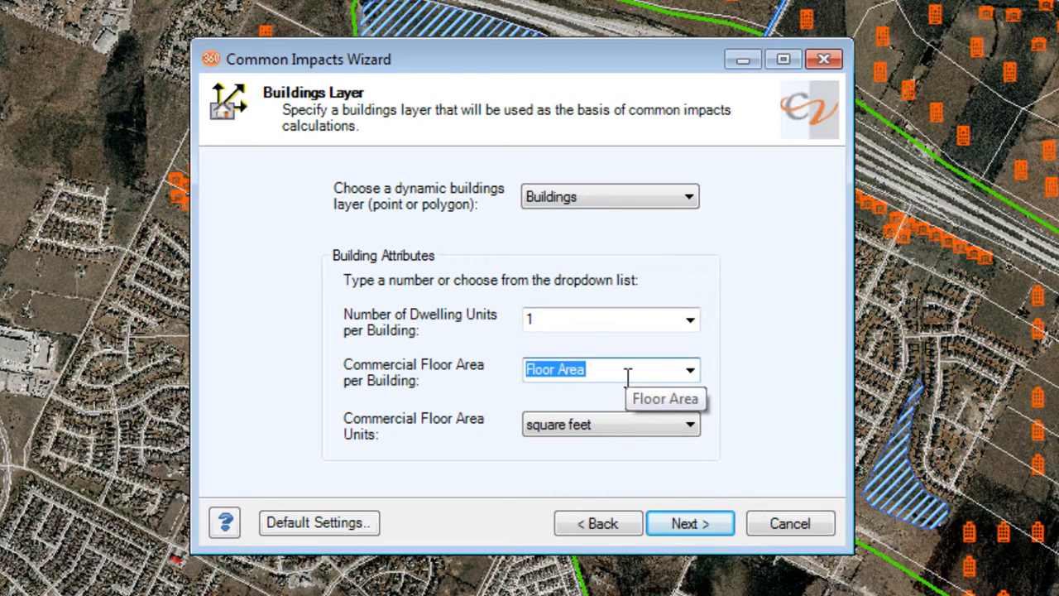
{"action": "type", "text": "5000"}
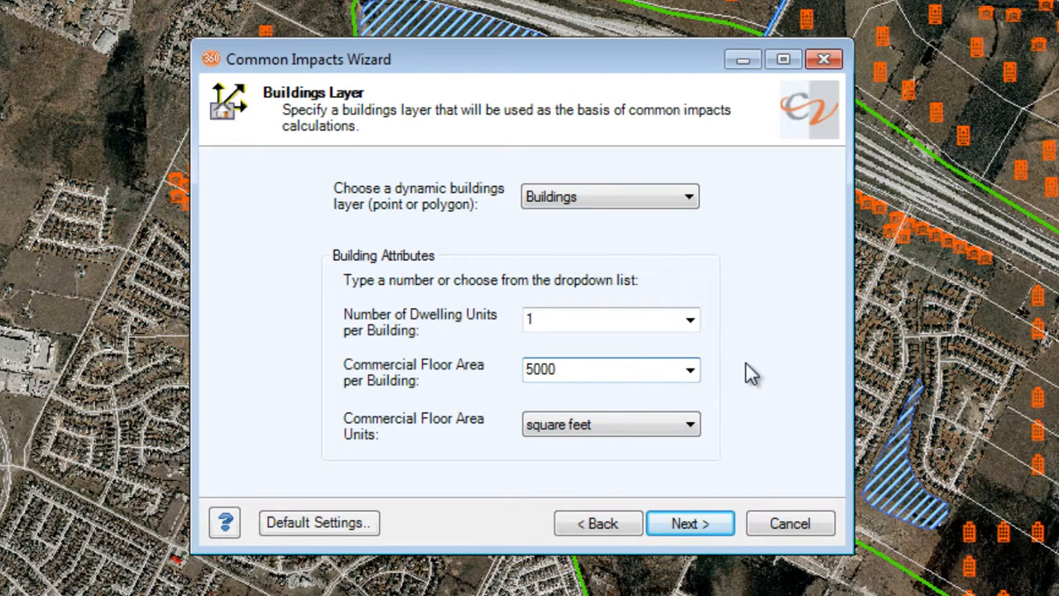
Step: Assign the Dwelling Units attribute to the number of dwelling units and the Floor Area attribute to the commercial floor area
{"action": "left_click", "coordinate": [690, 322]}
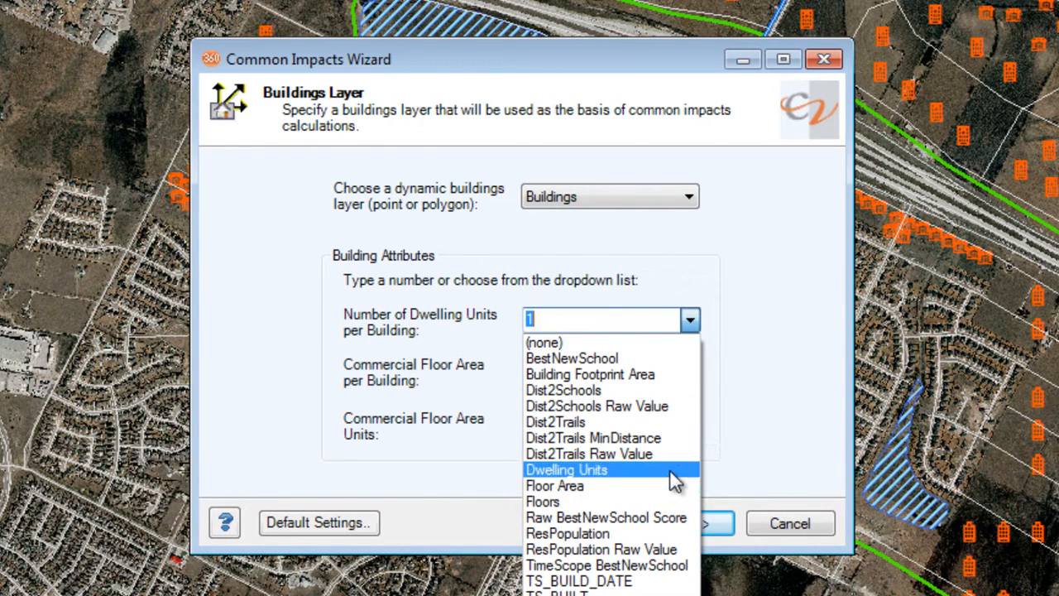
{"action": "left_click", "coordinate": [579, 469]}
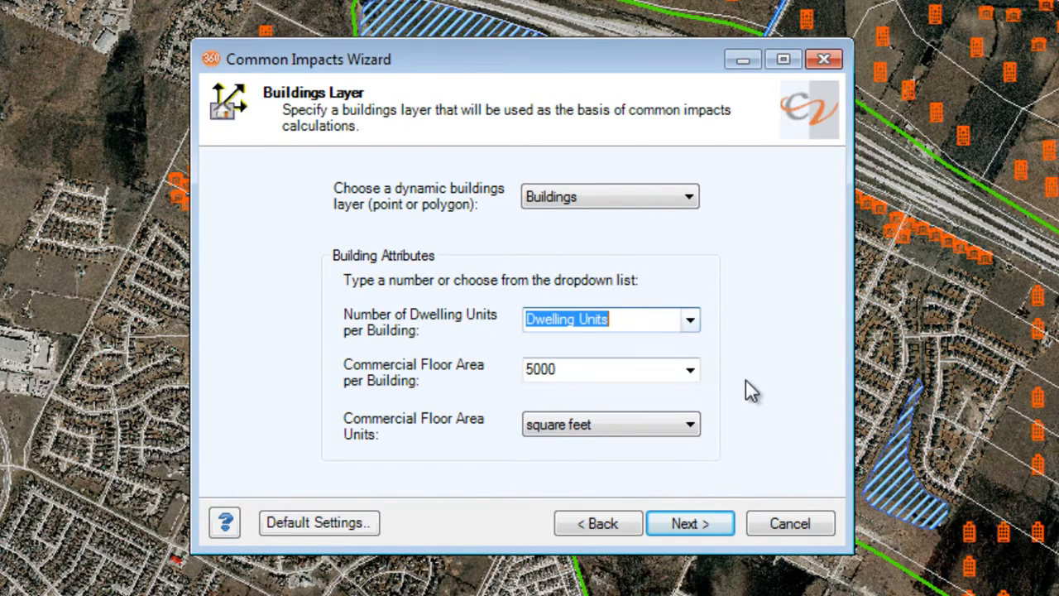
{"action": "left_click", "coordinate": [689, 373]}
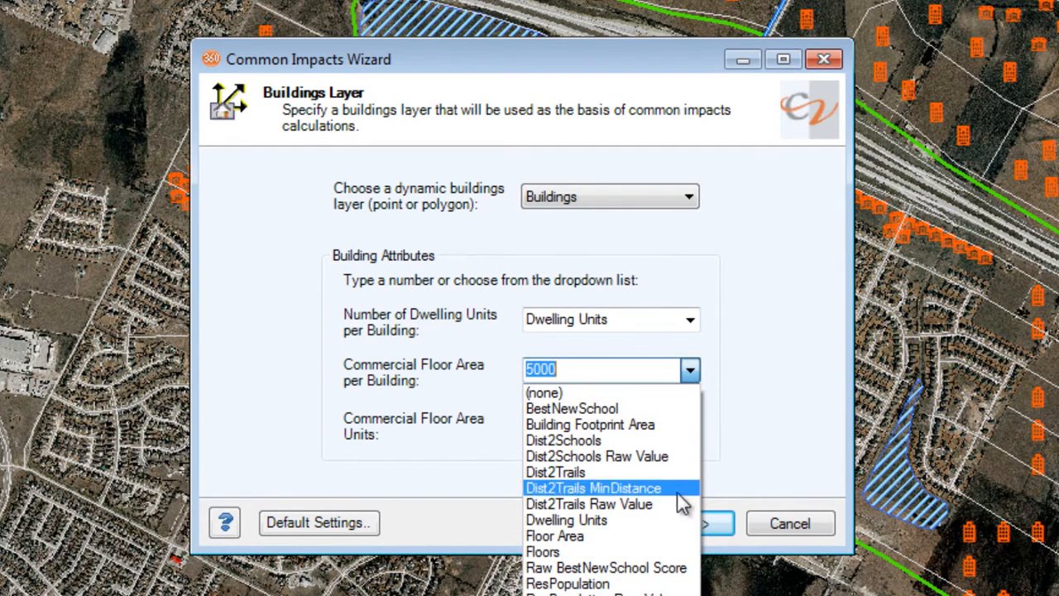
{"action": "left_click", "coordinate": [654, 535]}
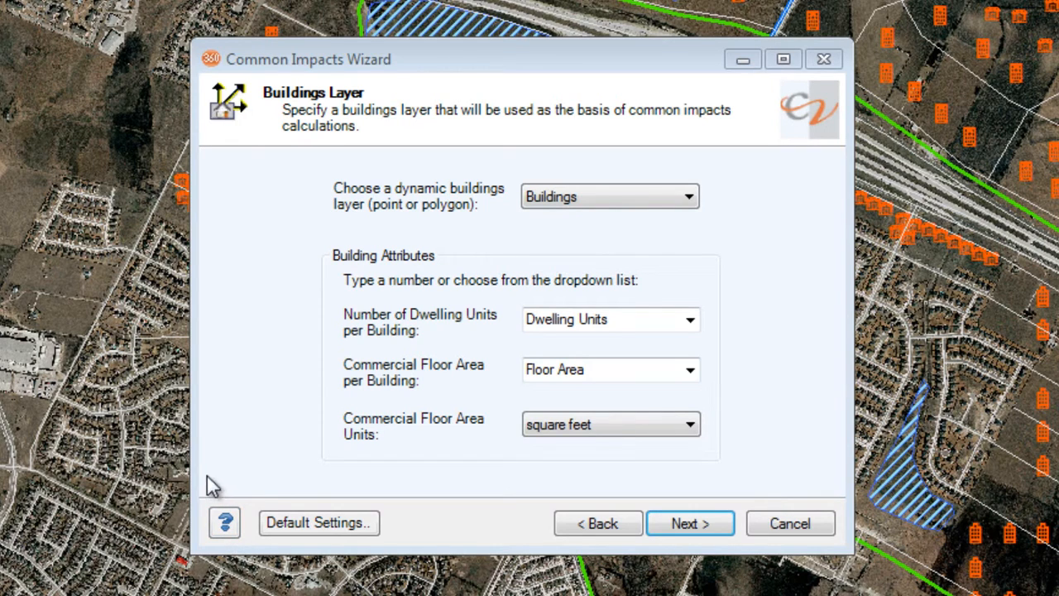
Step: Complete the wizard without modifying the report settings, leaving the assumptions and charts windows set to open when it closes
{"action": "left_click", "coordinate": [689, 524]}
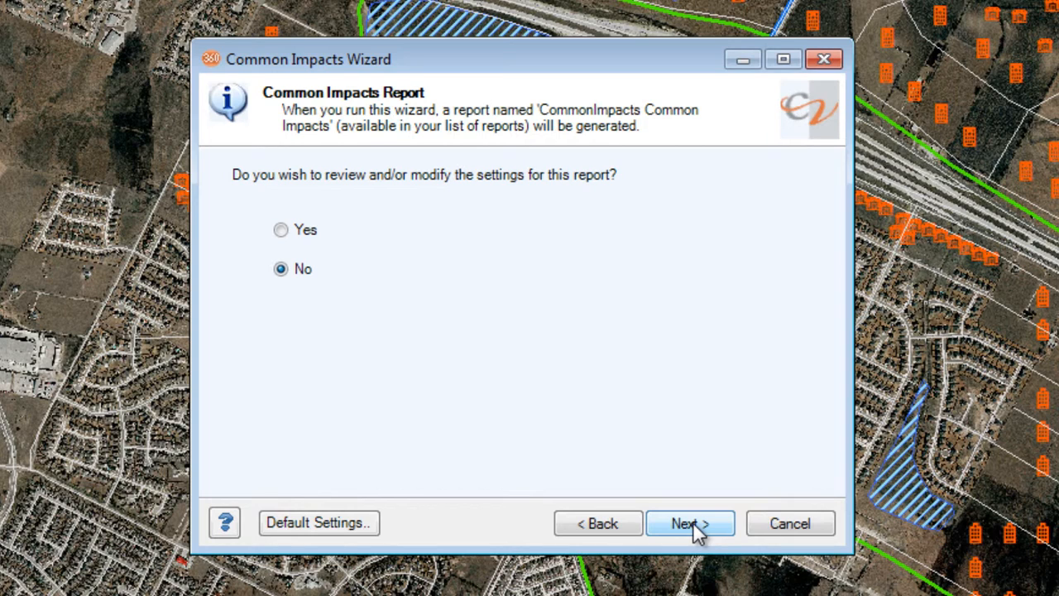
{"action": "left_click", "coordinate": [694, 522]}
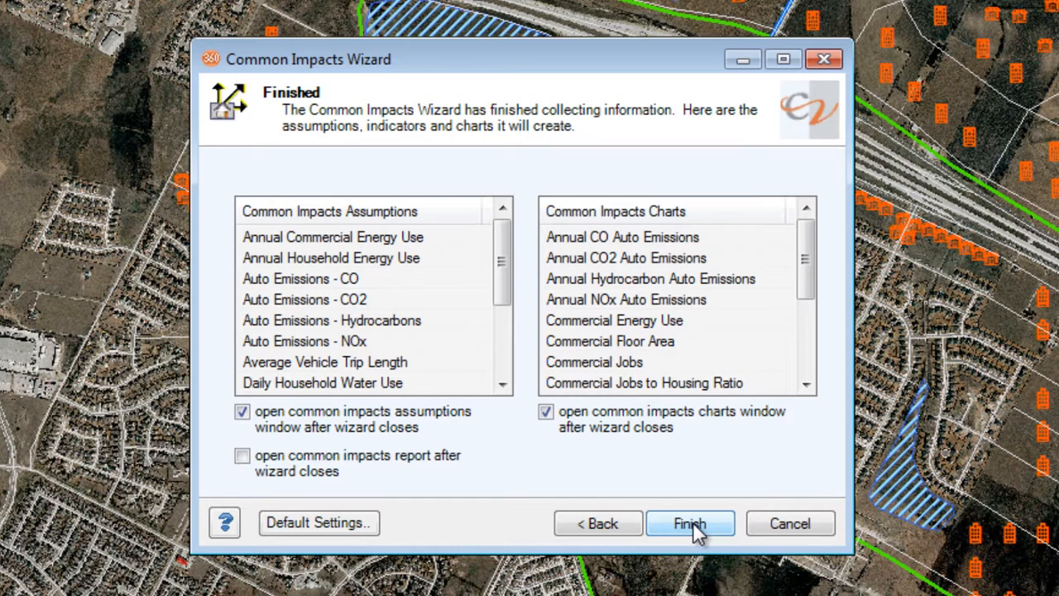
{"action": "left_click", "coordinate": [691, 523]}
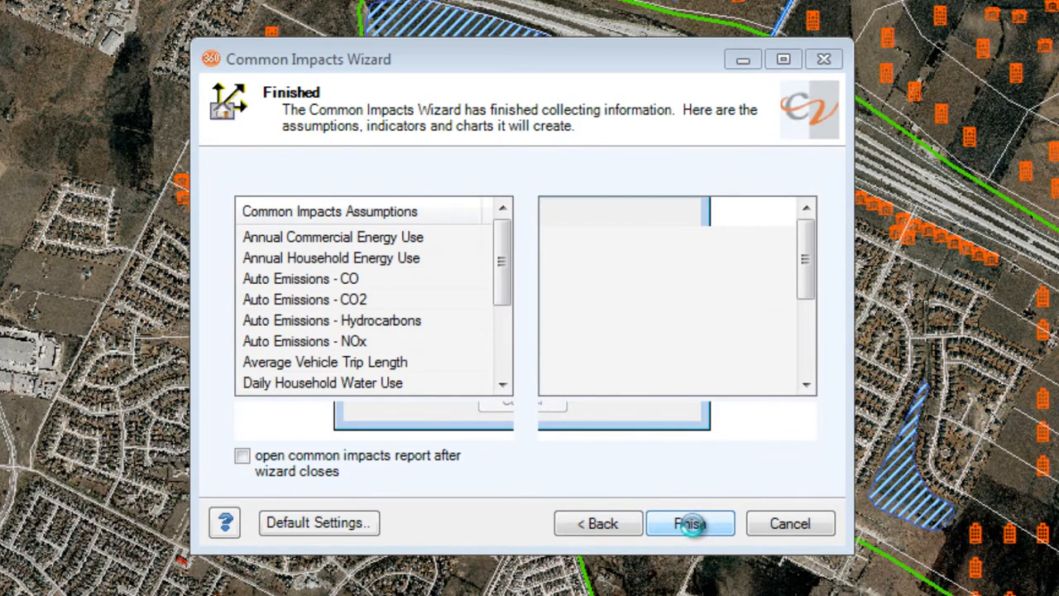
{"action": "left_click", "coordinate": [690, 524]}
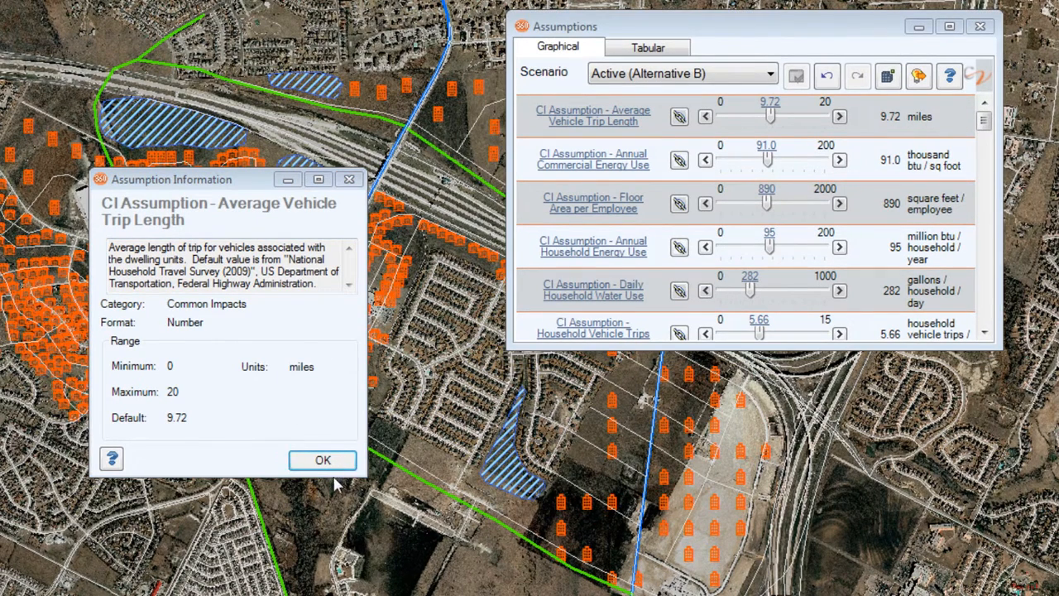
Step: Close the Average Vehicle Trip Length information and keep the Charts panel docked open to review the common impacts charts
{"action": "left_click", "coordinate": [332, 466]}
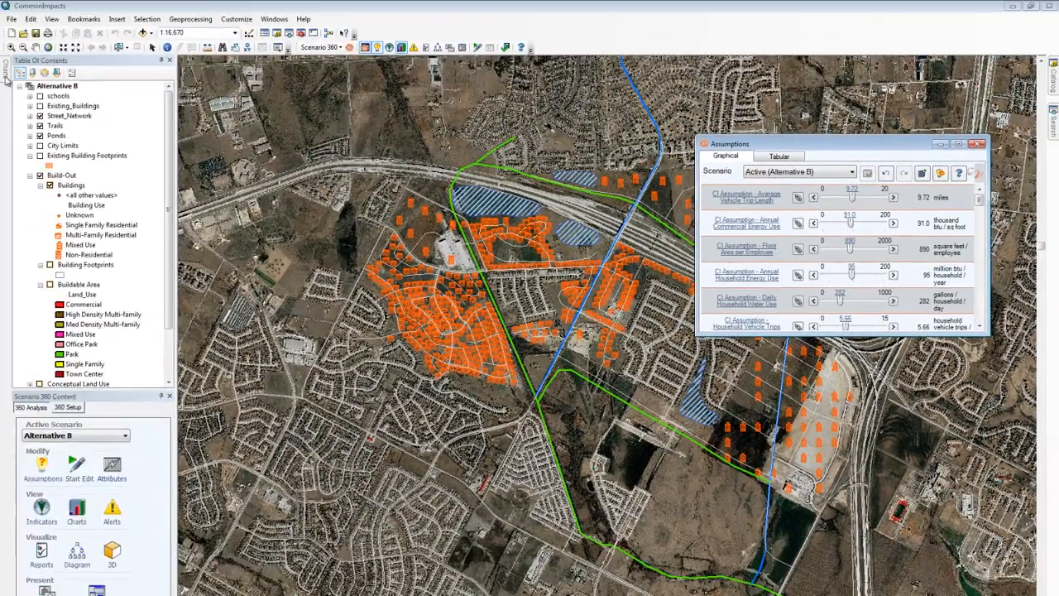
{"action": "mouse_move", "coordinate": [6, 80]}
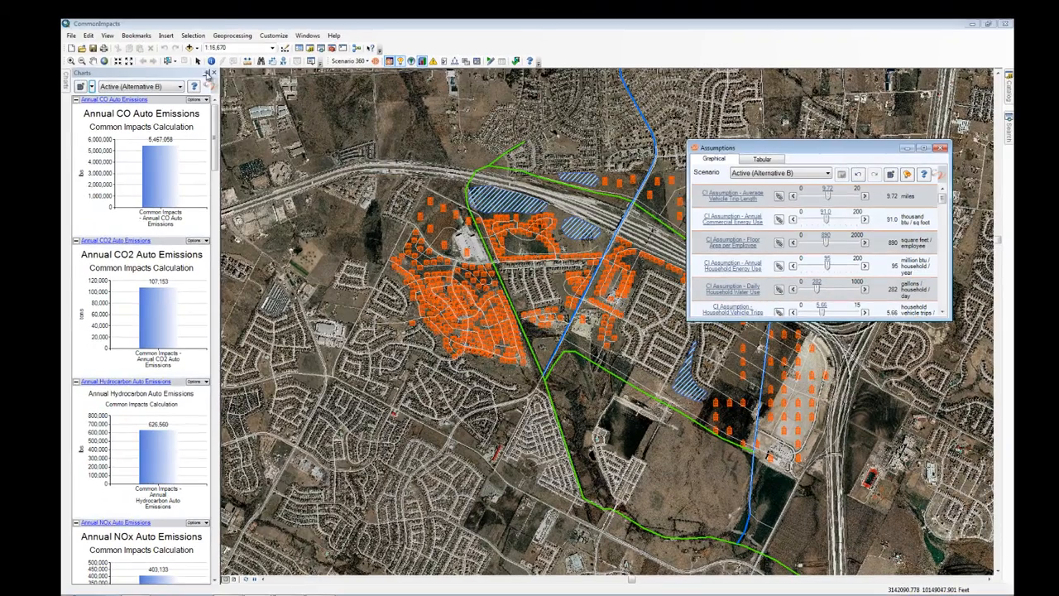
{"action": "left_click", "coordinate": [163, 60]}
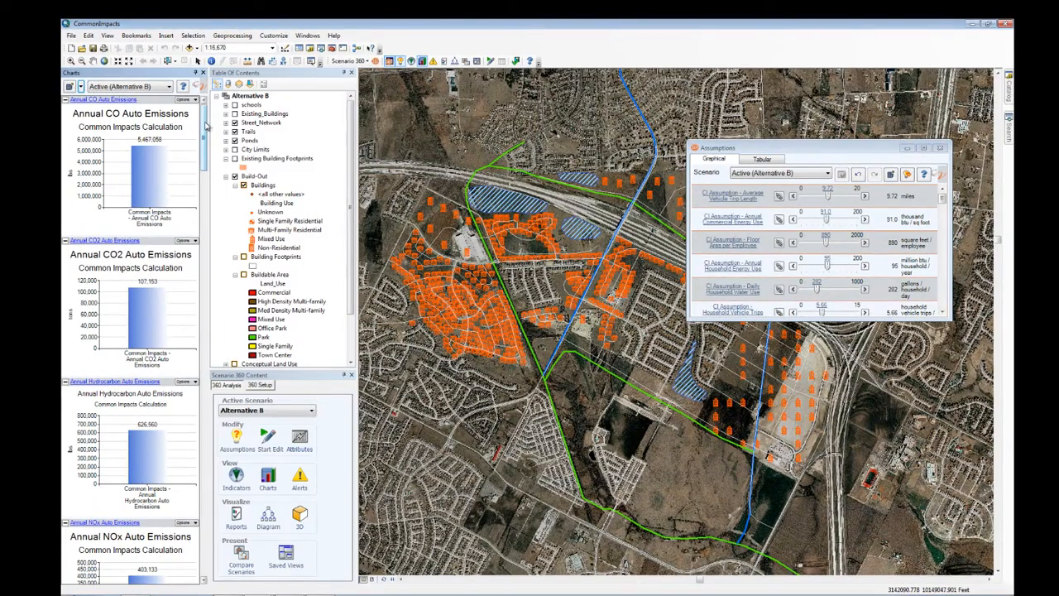
{"action": "left_click_drag", "start_coordinate": [205, 123], "coordinate": [207, 503]}
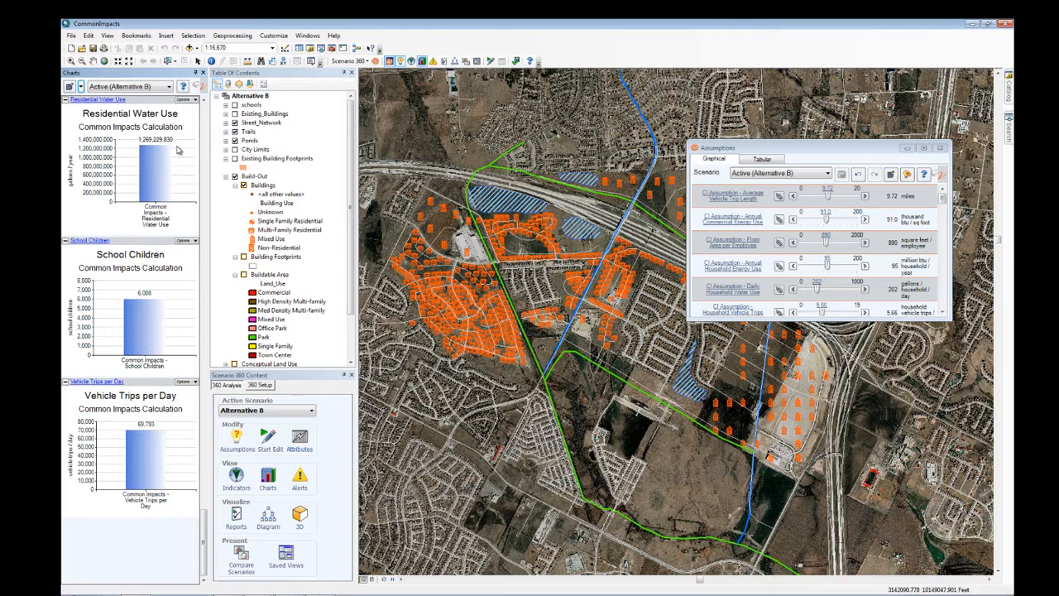
Step: Examine the formula of the Common Impacts - Population indicator from the indicators list, then close the list
{"action": "left_click", "coordinate": [261, 386]}
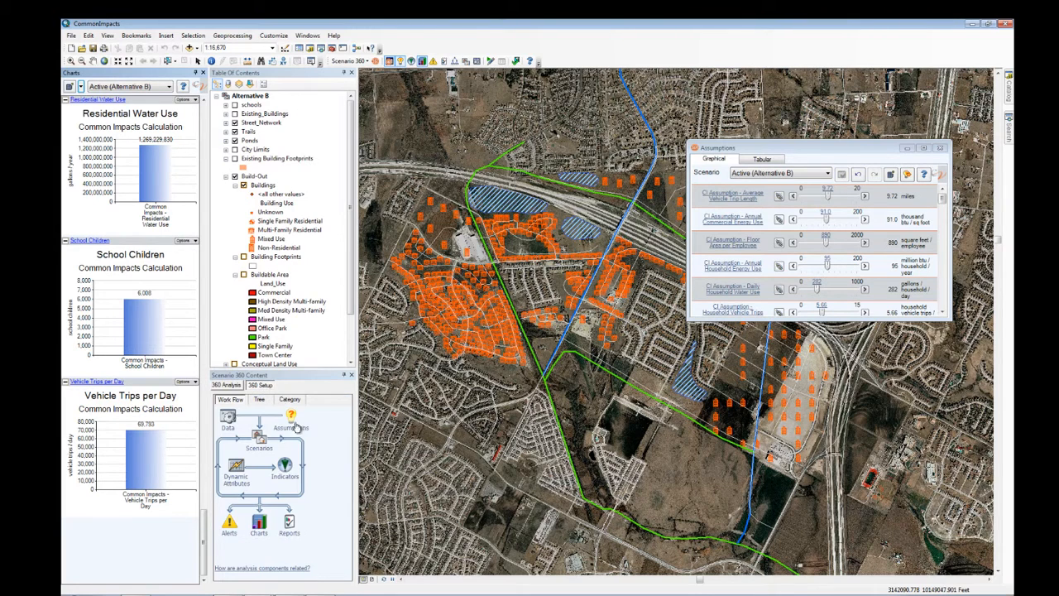
{"action": "left_click", "coordinate": [284, 469]}
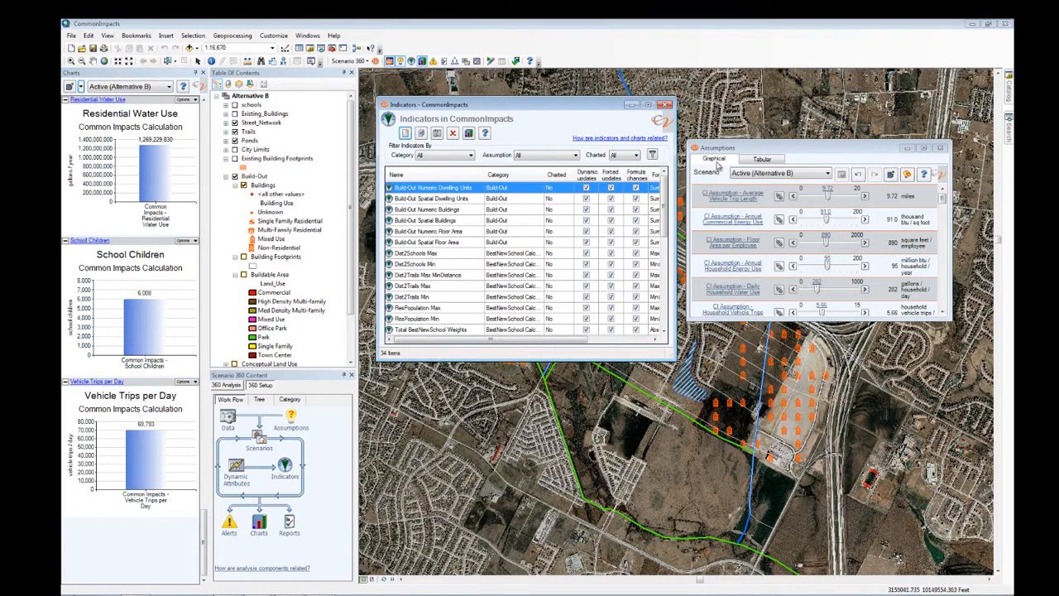
{"action": "left_click_drag", "start_coordinate": [664, 192], "coordinate": [670, 268]}
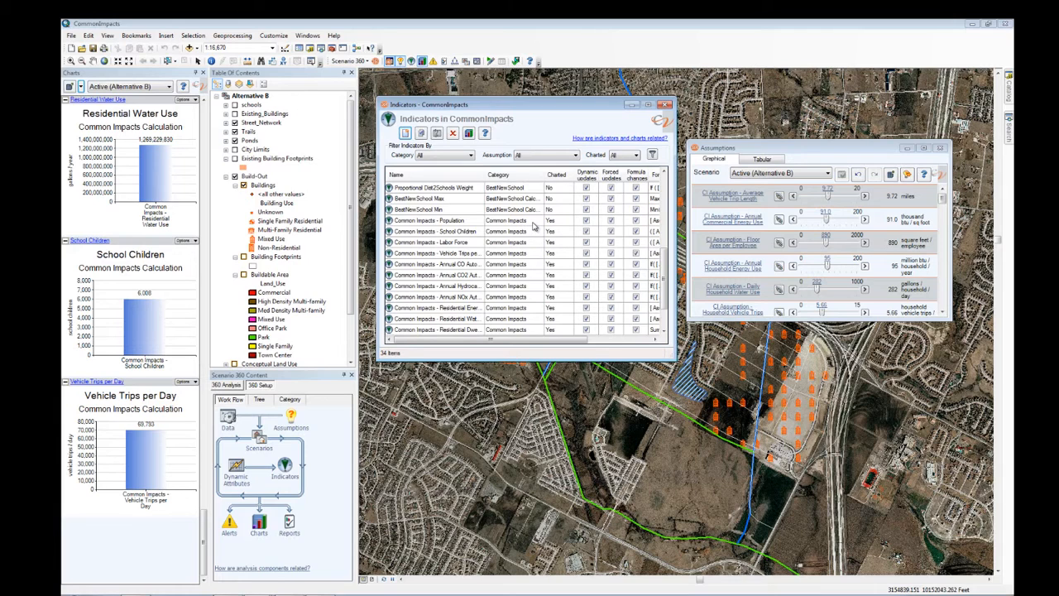
{"action": "double_click", "coordinate": [453, 222]}
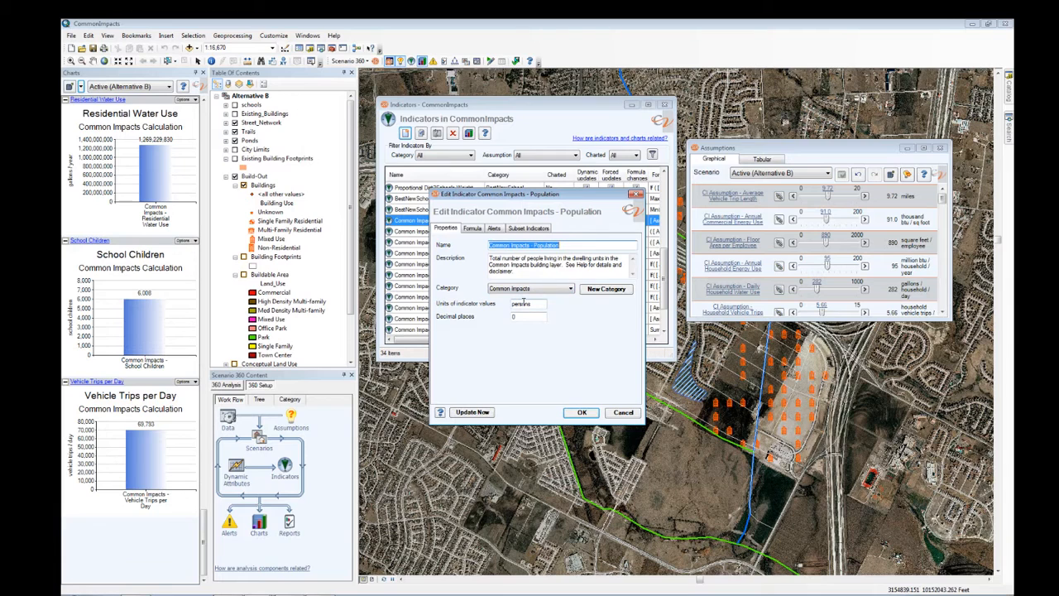
{"action": "left_click", "coordinate": [473, 229]}
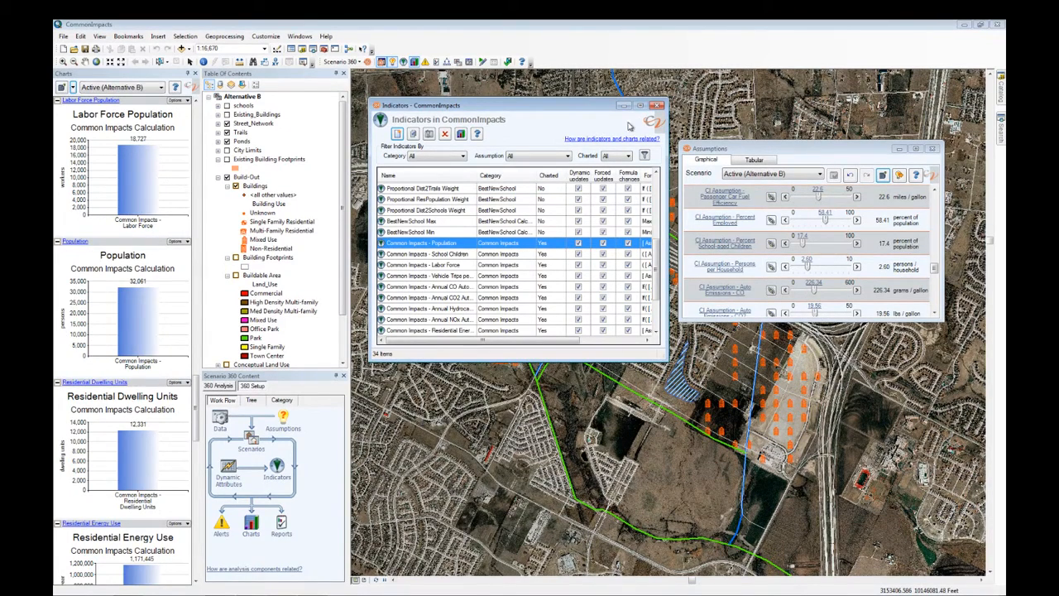
{"action": "left_click", "coordinate": [657, 105]}
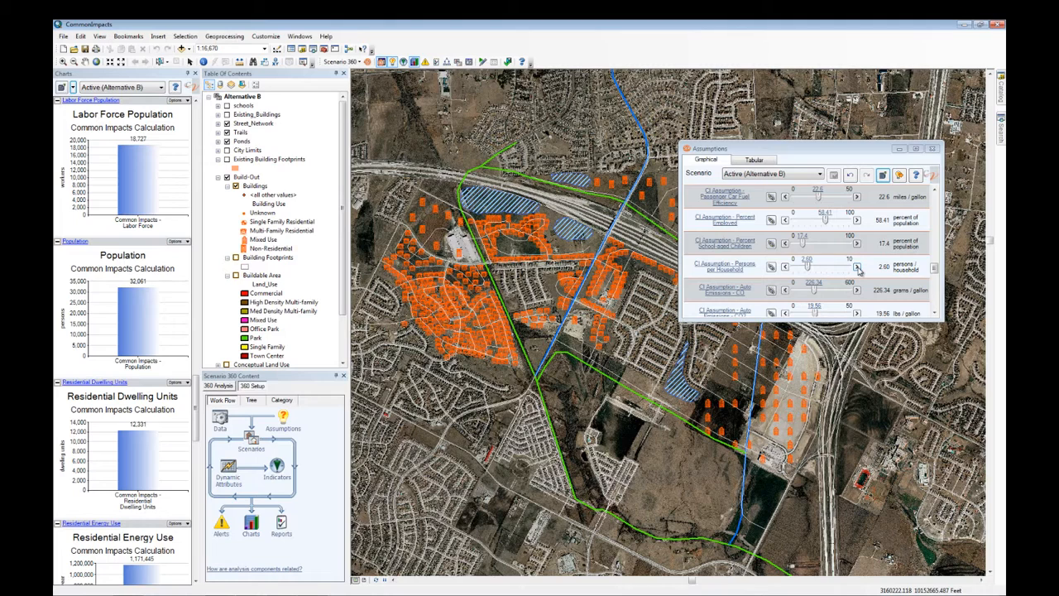
Step: Set the Persons per Household assumption to 2.80, apply the change and review the Population and School Children charts
{"action": "left_click", "coordinate": [857, 267]}
{"action": "left_click", "coordinate": [857, 267]}
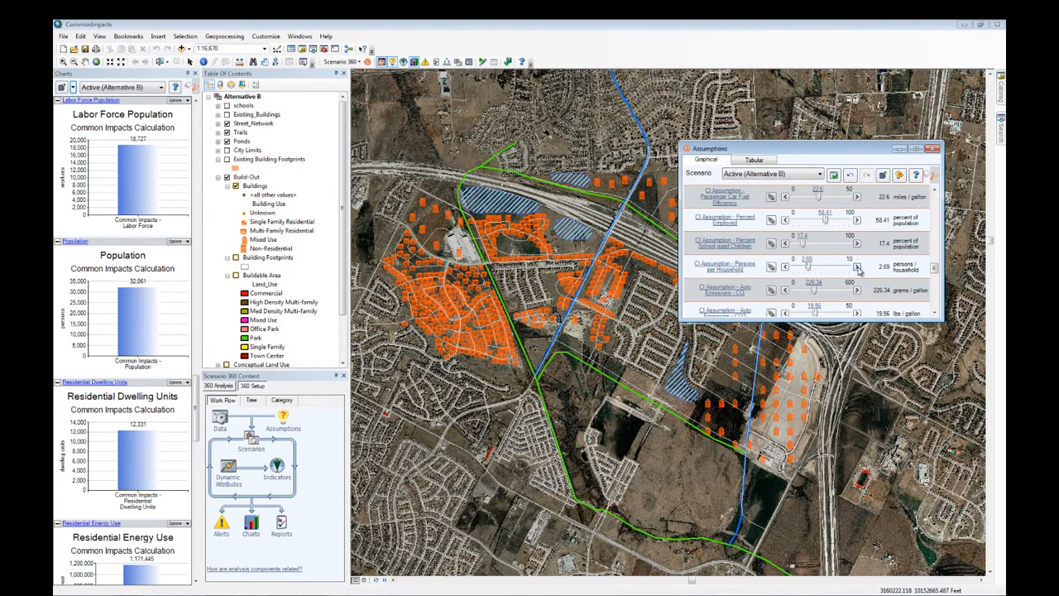
{"action": "left_click", "coordinate": [857, 267]}
{"action": "left_click", "coordinate": [857, 267]}
{"action": "left_click", "coordinate": [857, 268]}
{"action": "left_click", "coordinate": [857, 267]}
{"action": "left_click", "coordinate": [834, 175]}
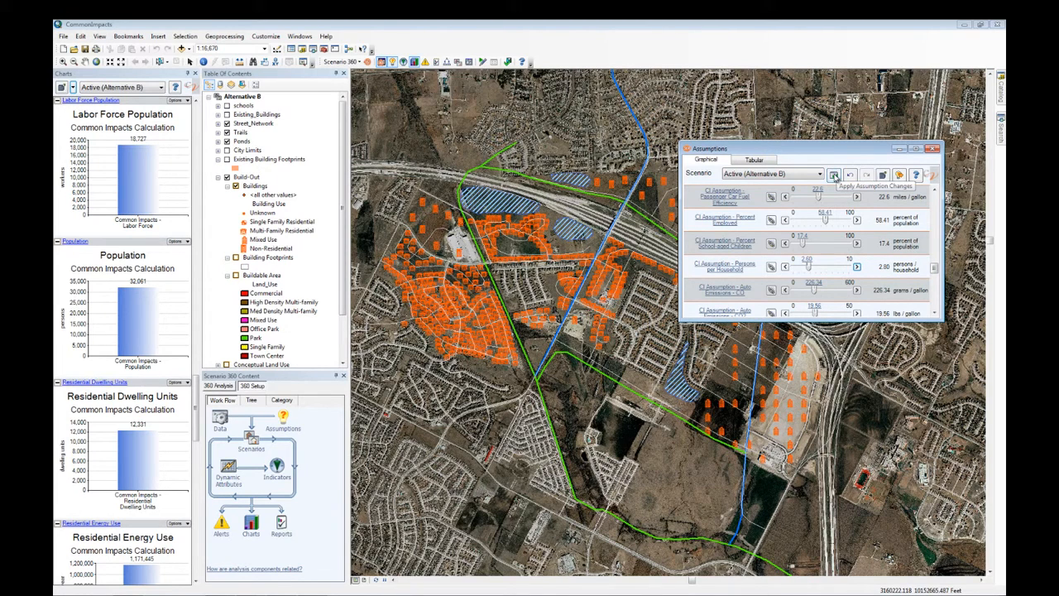
{"action": "left_click", "coordinate": [835, 176]}
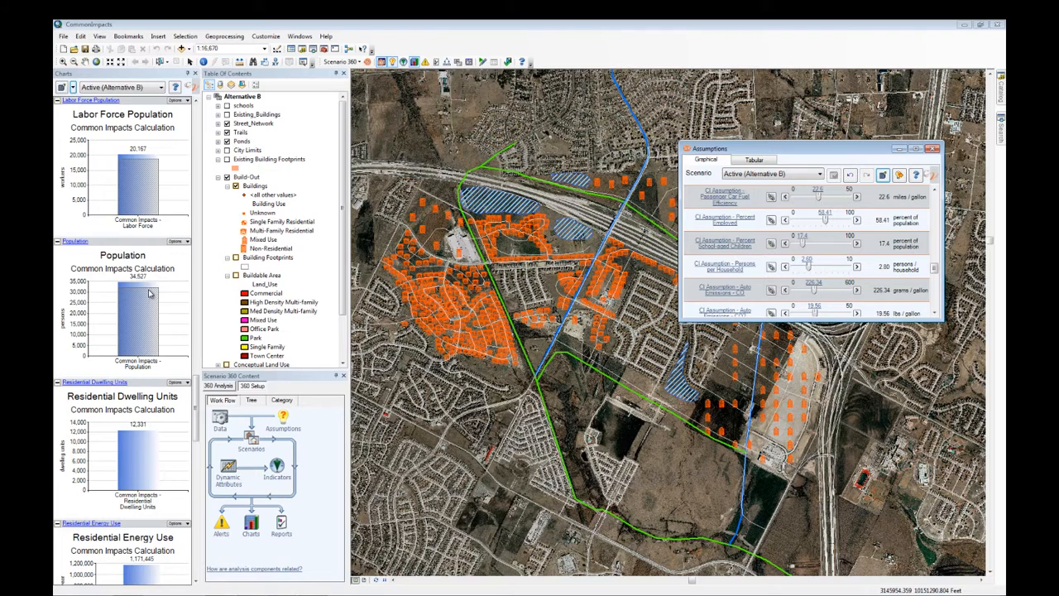
{"action": "mouse_move", "coordinate": [150, 296]}
{"action": "left_click_drag", "start_coordinate": [197, 391], "coordinate": [209, 495]}
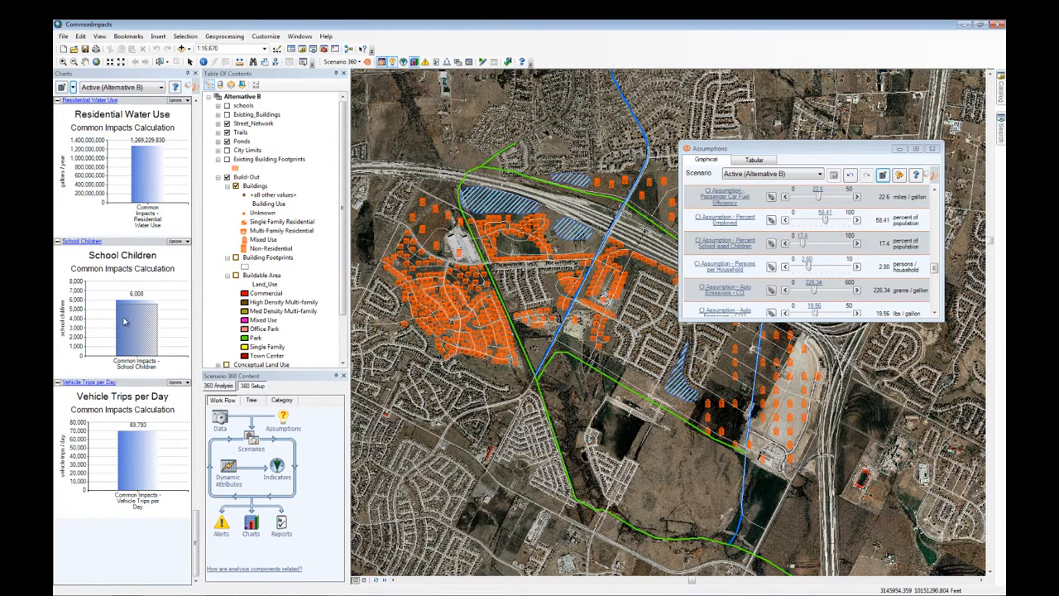